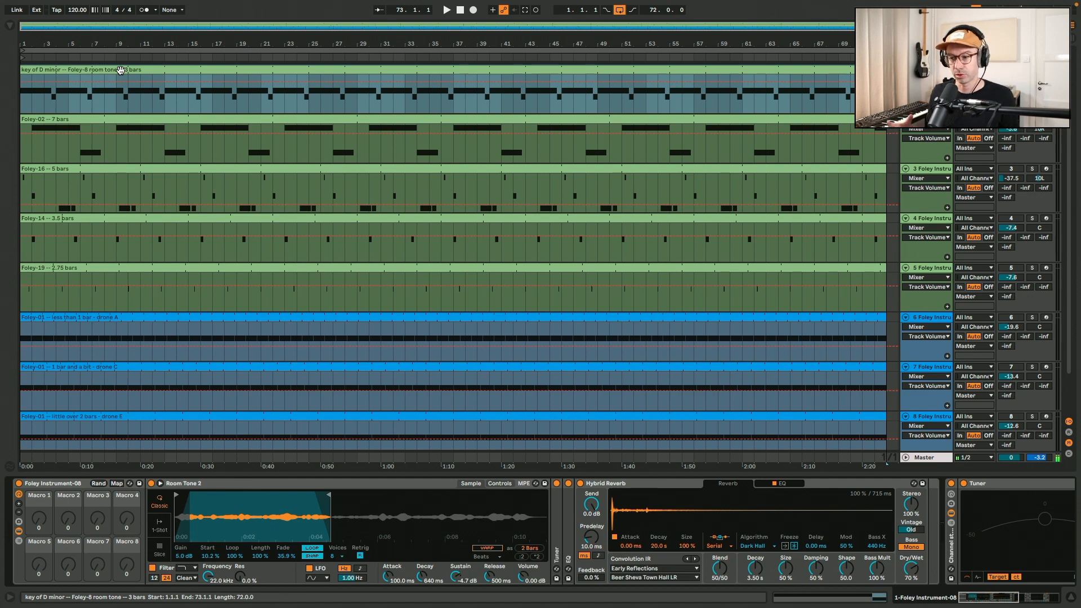
- Examine the notes in the 3-bar Foley-8 room tone clip and fold its track
double_click(120, 69)
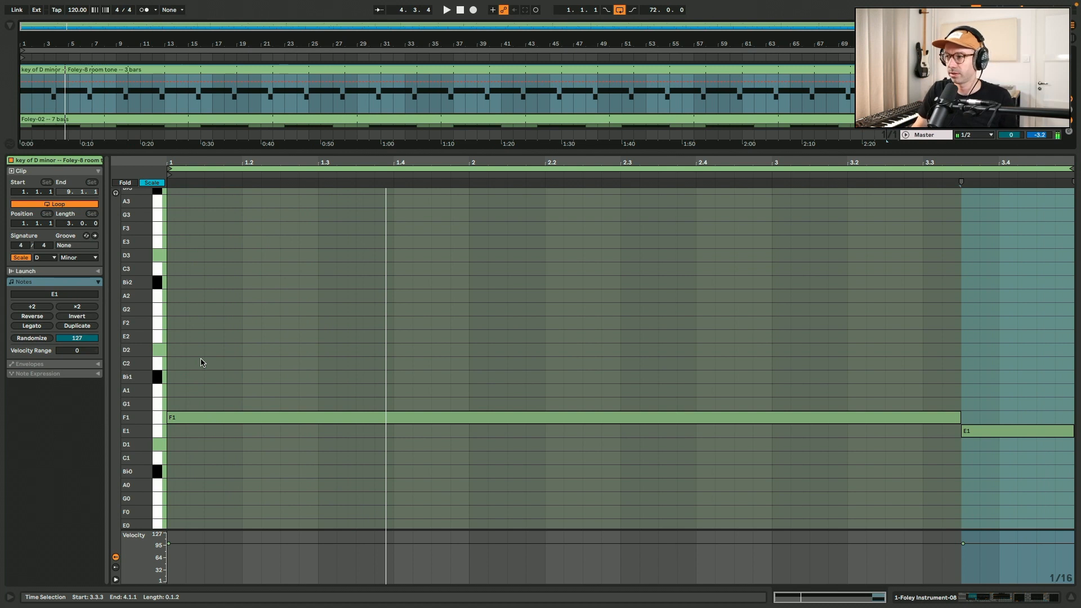
key("u")
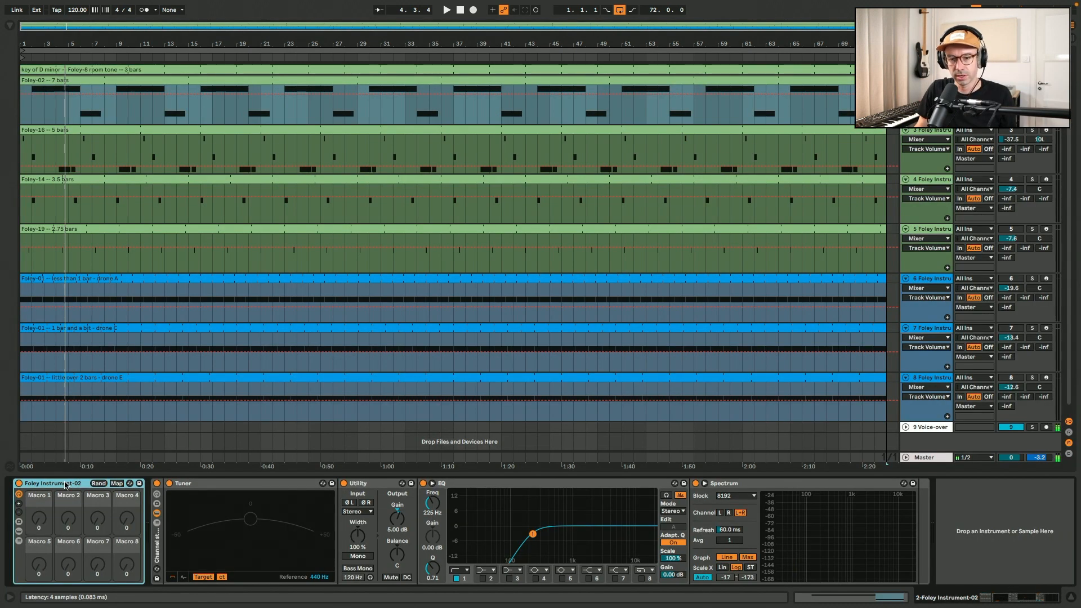
- Examine the devices inside the Foley Instrument-02 rack, audition its sound, and view the notes of its 7-bar clip
left_click(18, 533)
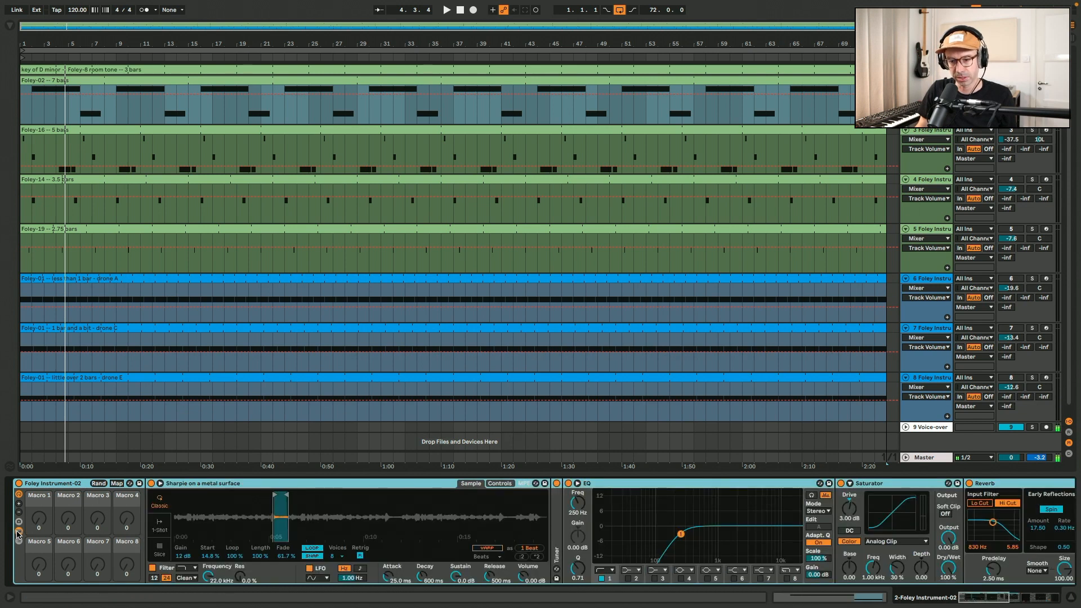
left_click(17, 533)
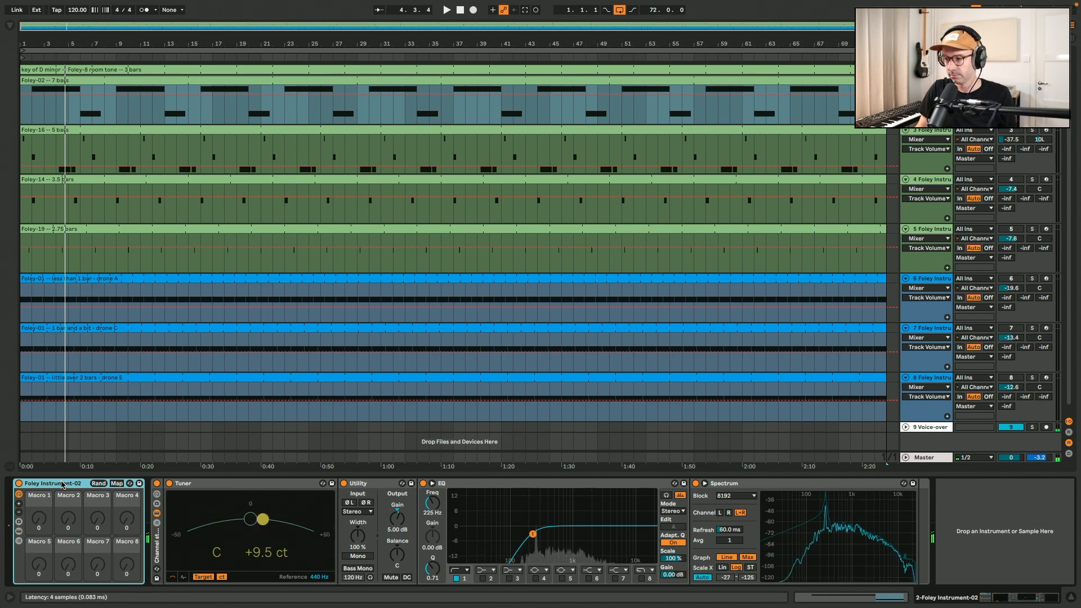
key("x")
key("a")
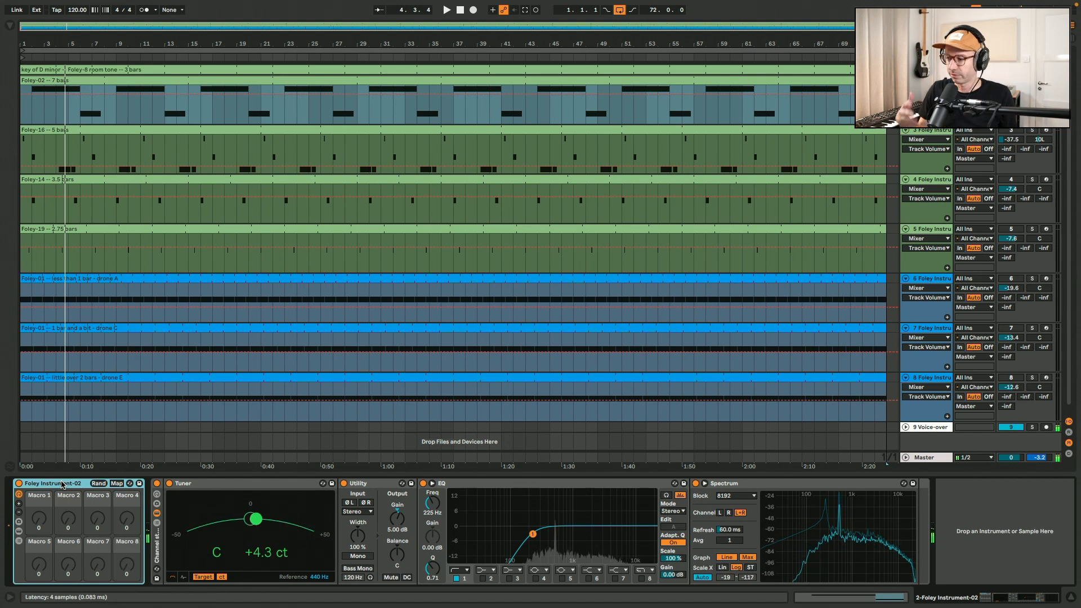
double_click(64, 80)
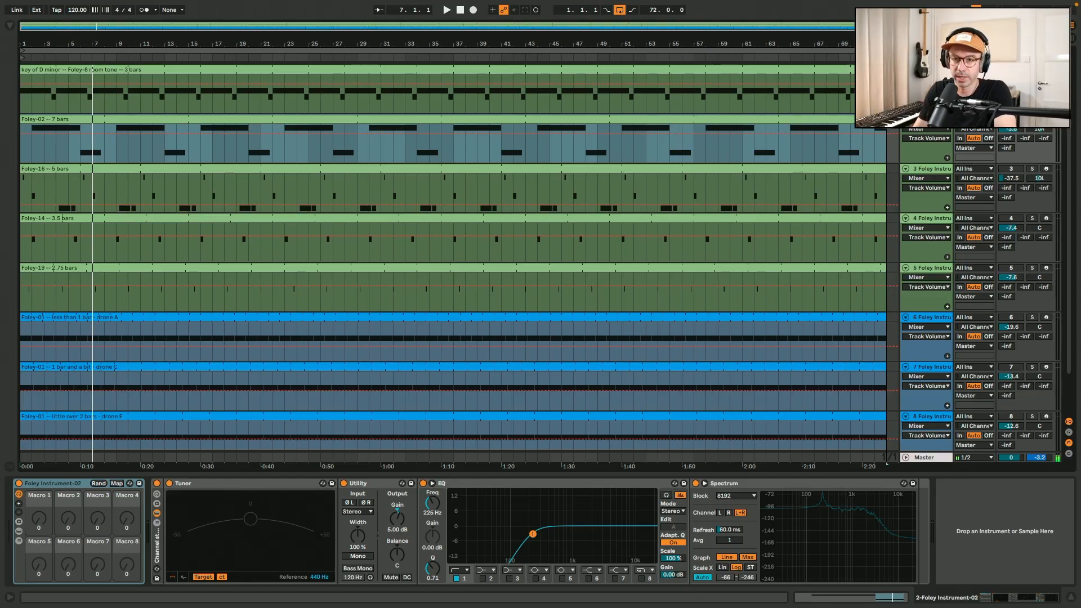
key("Home")
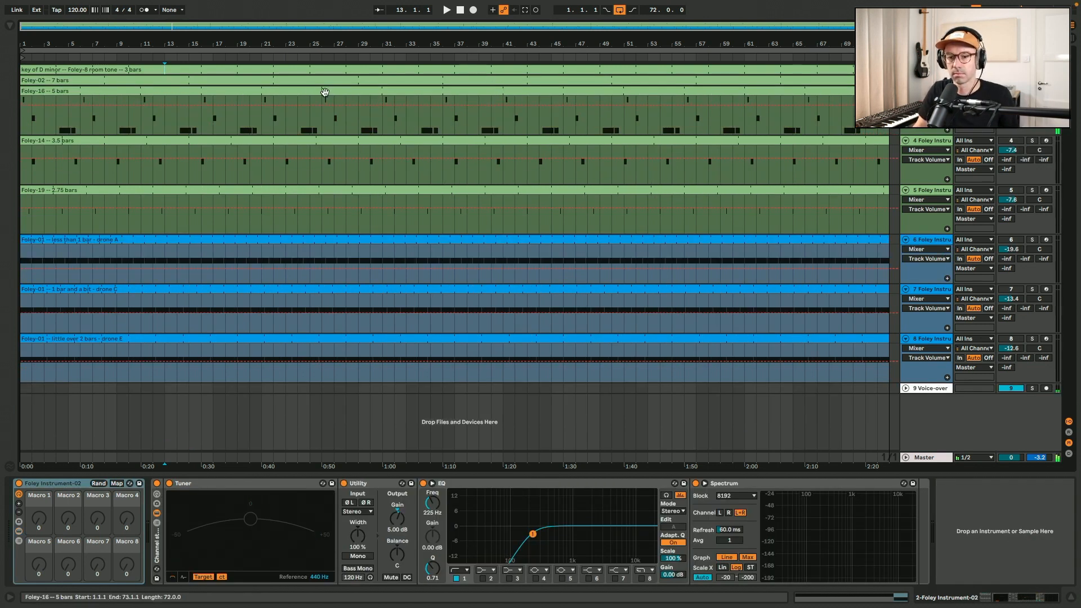
- Examine the notes in the 5-bar Foley-16 clip and fold its track
left_click(143, 92)
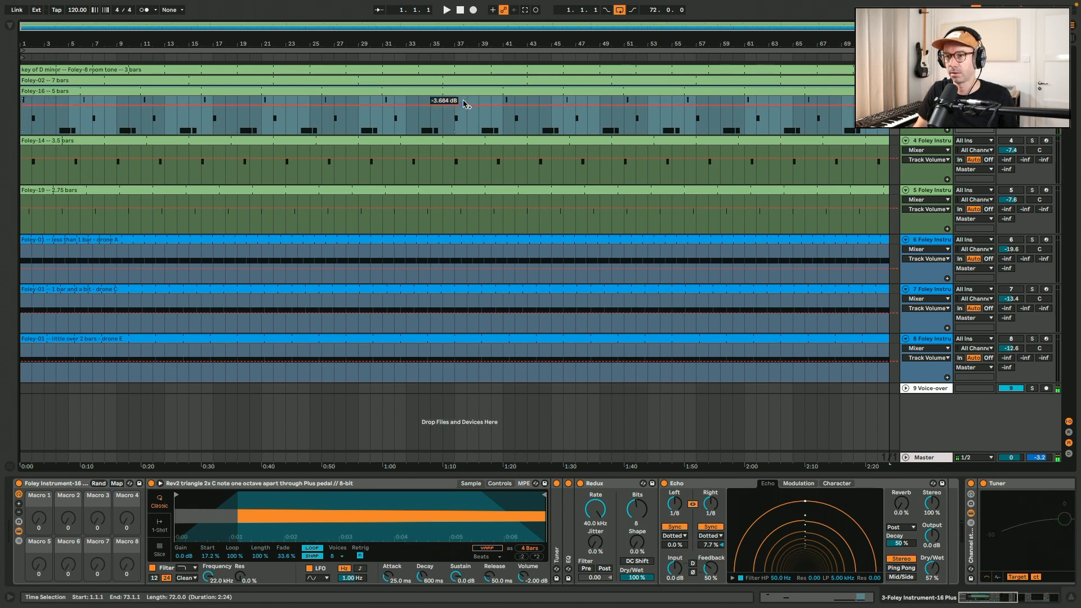
double_click(476, 91)
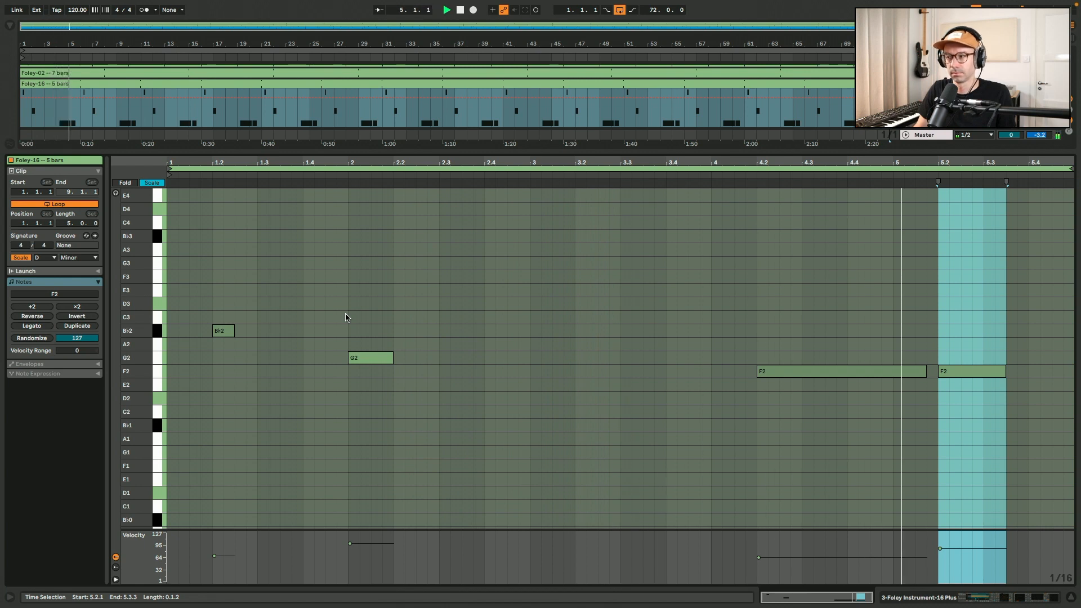
key("shift+Tab")
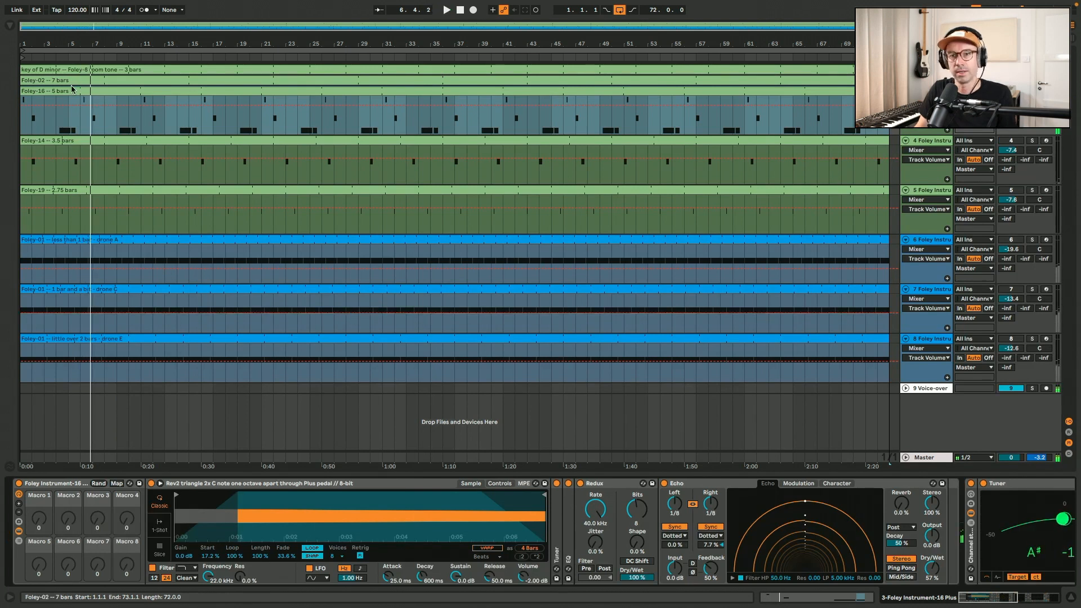
left_click(905, 92)
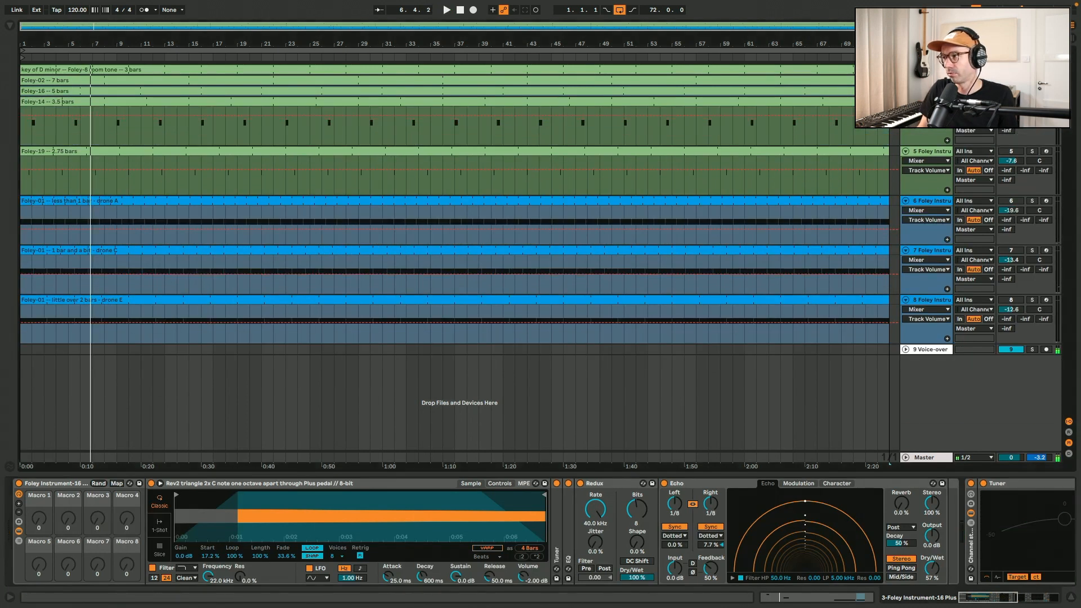
- Examine the note in the 3.5-bar Foley-14 clip and listen to its playback
double_click(851, 103)
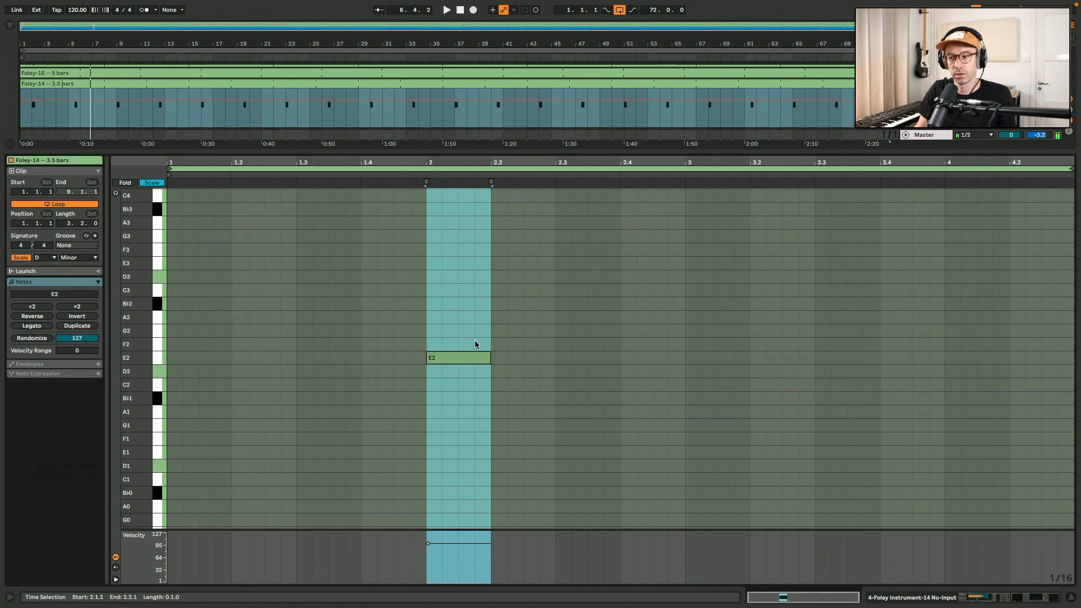
left_click(67, 82)
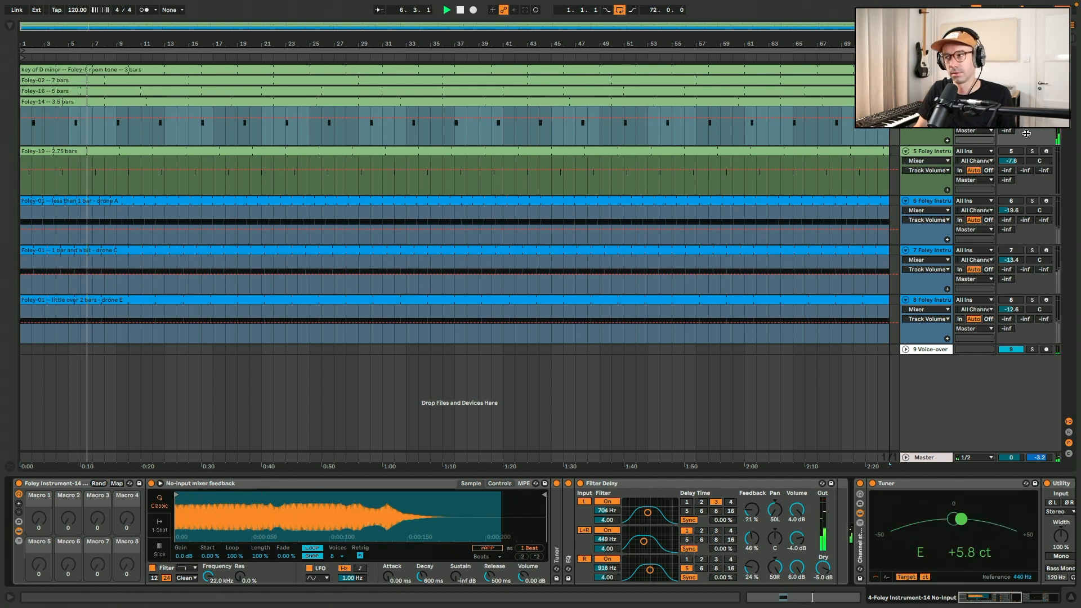
key("space")
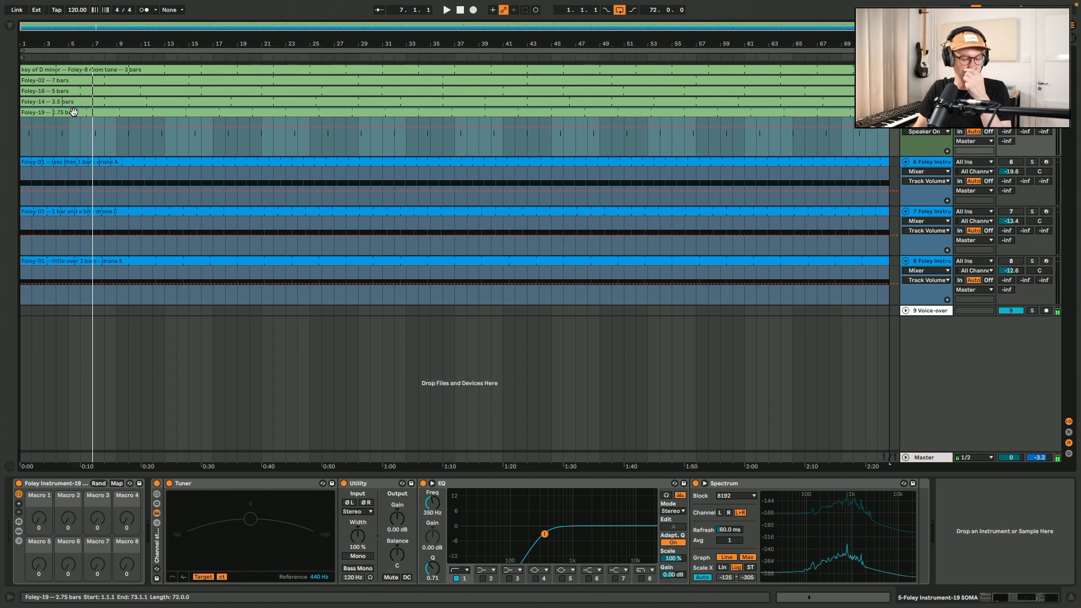
- Examine the note in the 2.75-bar Foley-19 clip and the devices inside its instrument rack during playback
double_click(73, 112)
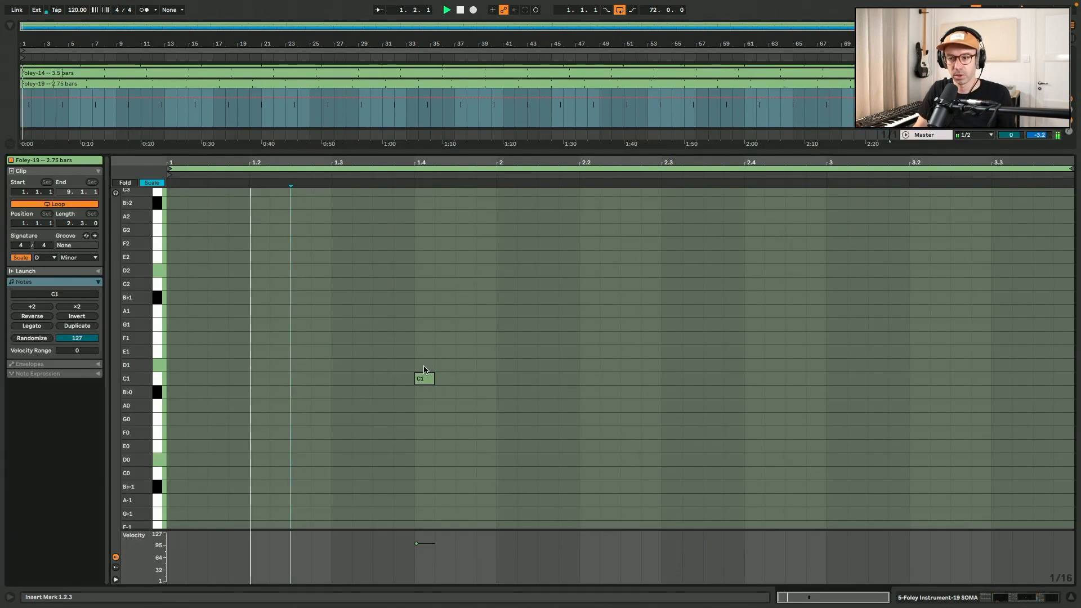
key("shift+Tab")
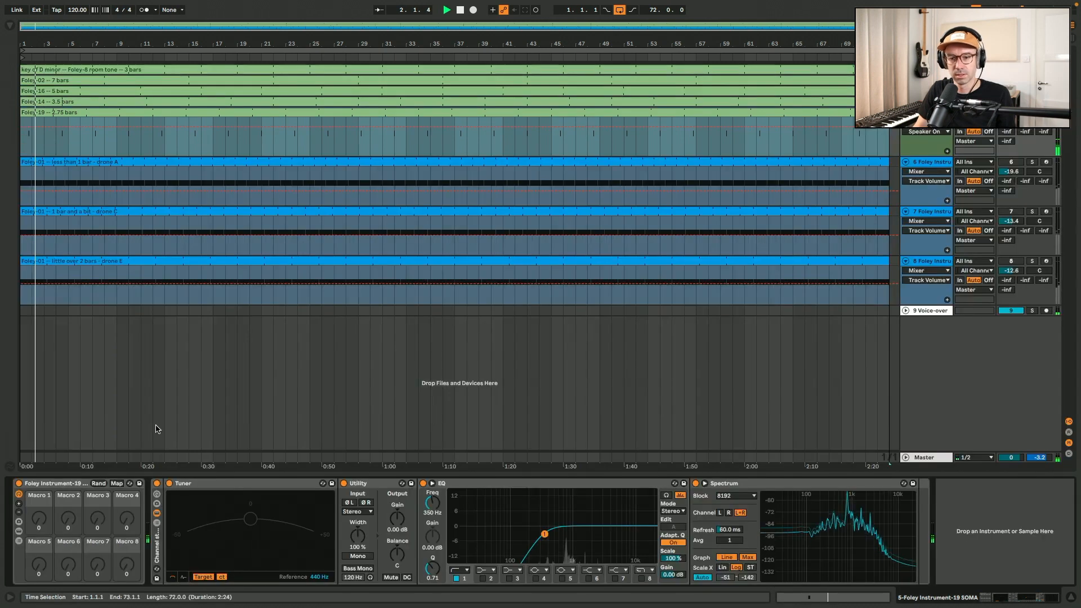
left_click(19, 532)
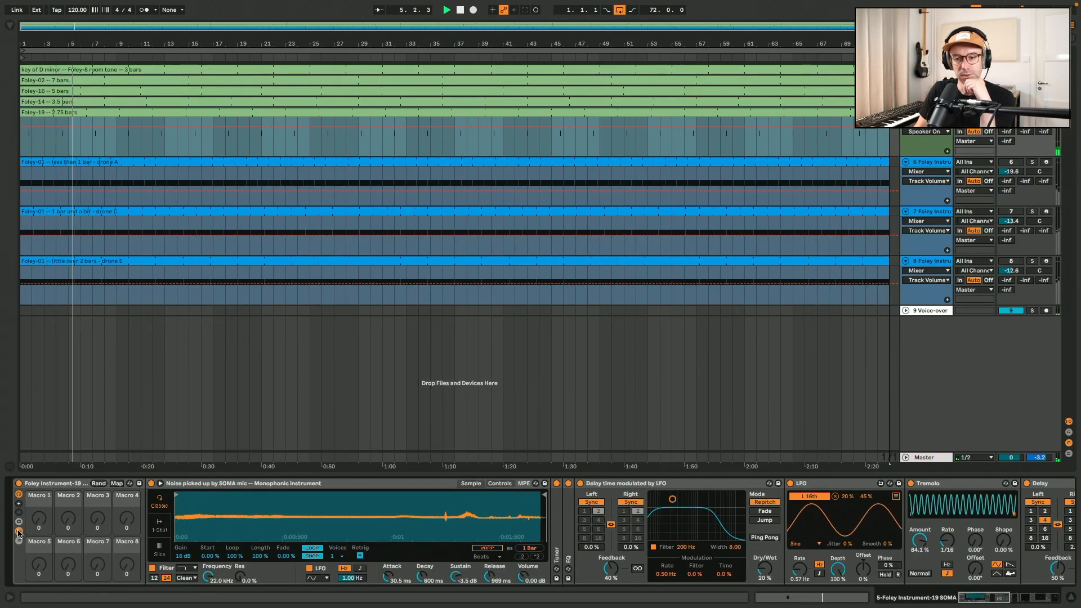
left_click(19, 531)
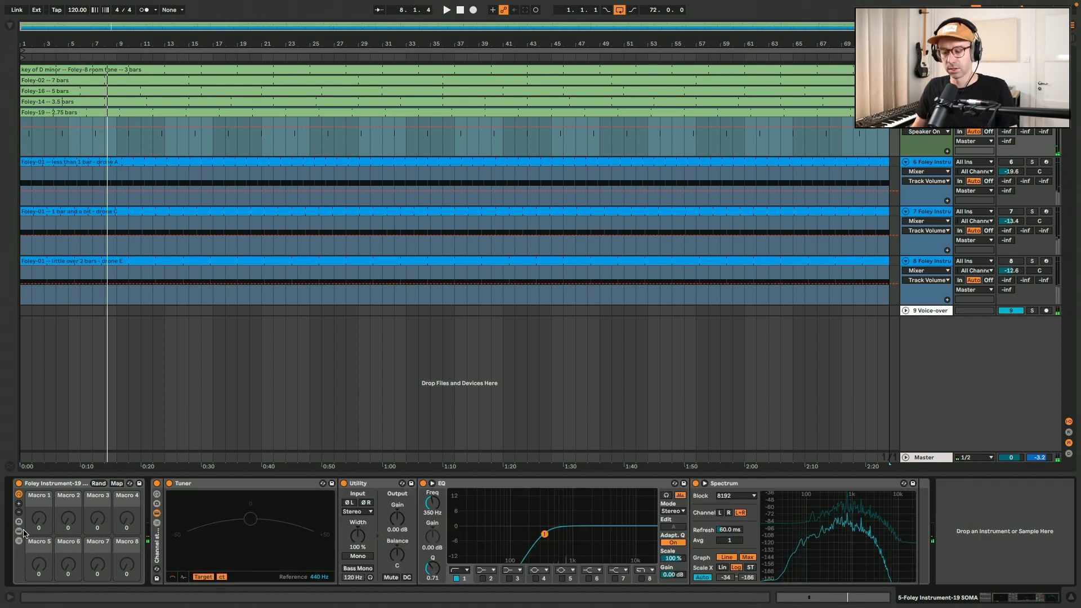
key("Down")
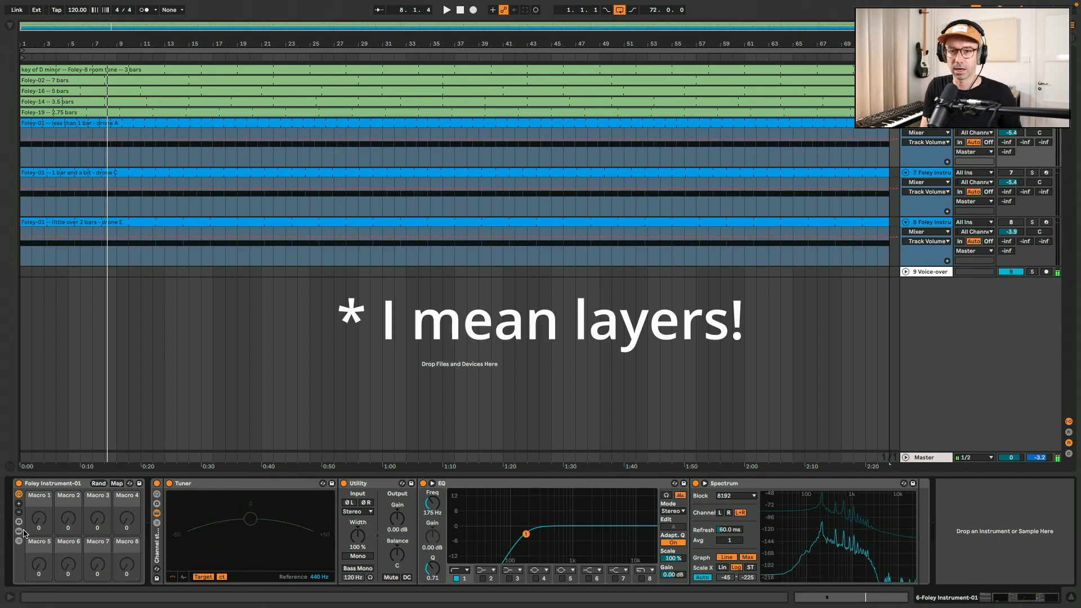
- Examine the sustained notes in the three Foley-01 drone clips A, C and E, one after another
double_click(872, 129)
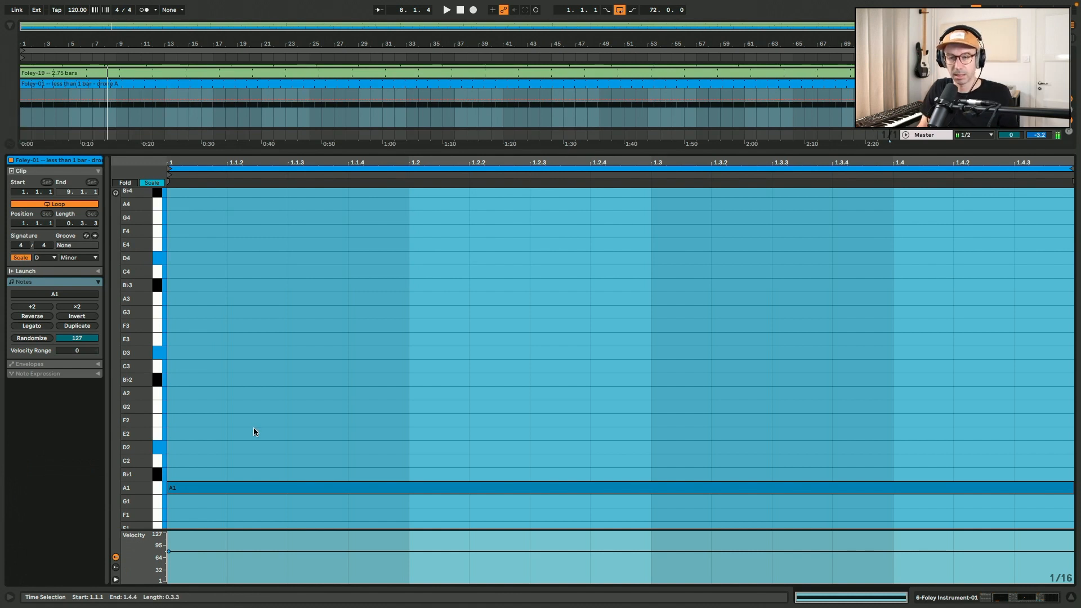
key("shift+Tab")
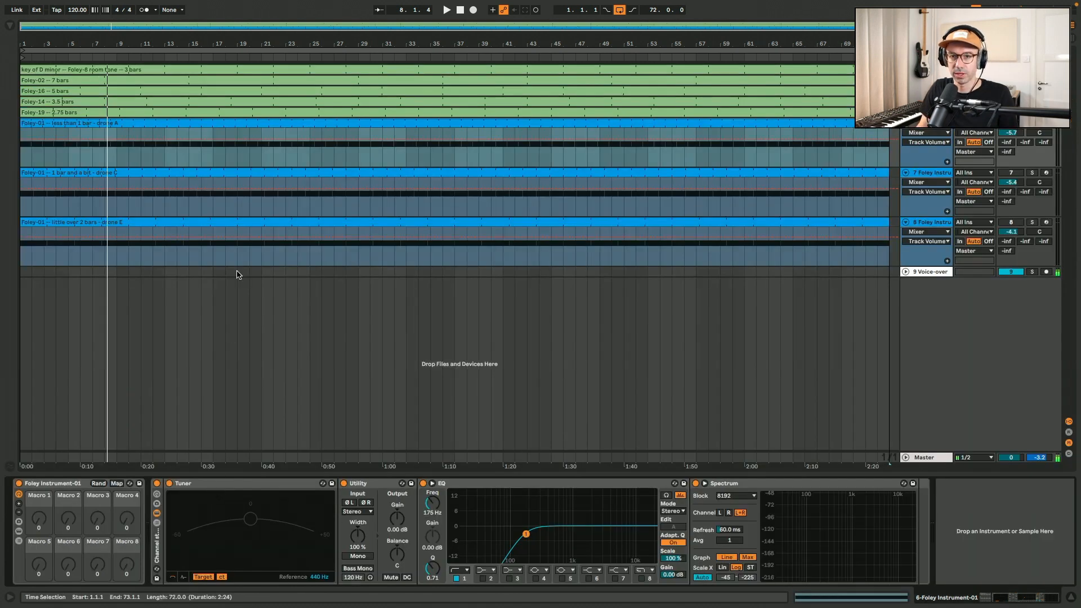
double_click(230, 122)
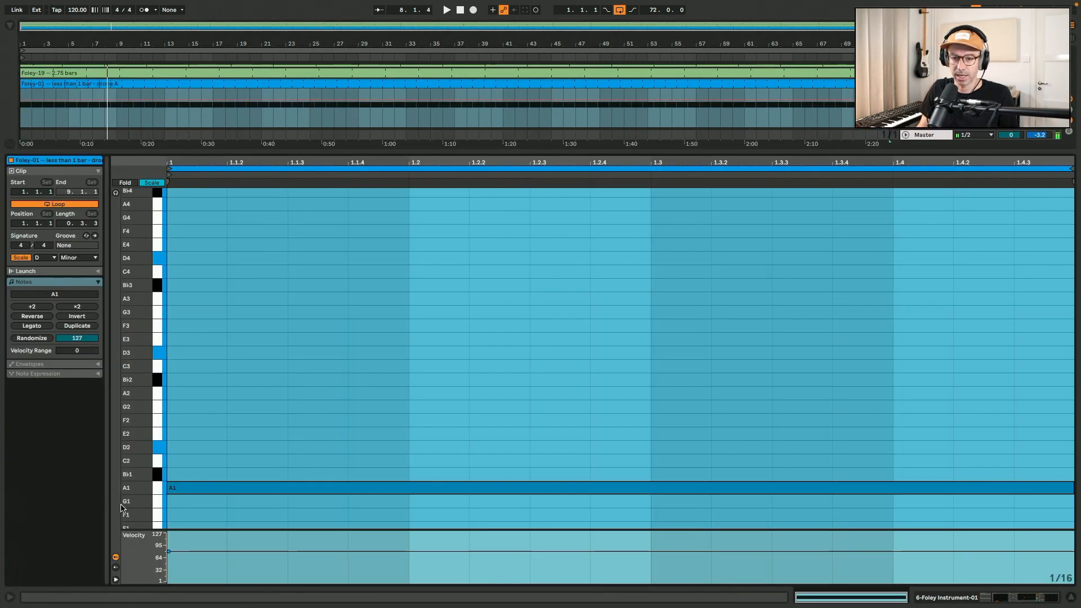
key("shift+Tab")
double_click(214, 173)
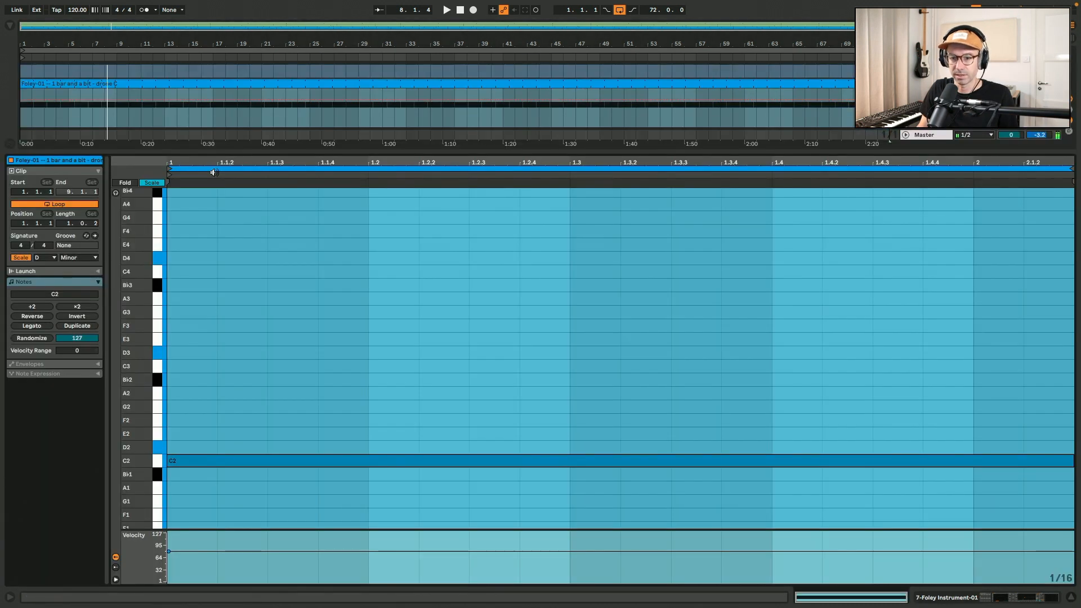
key("shift+Tab")
double_click(200, 228)
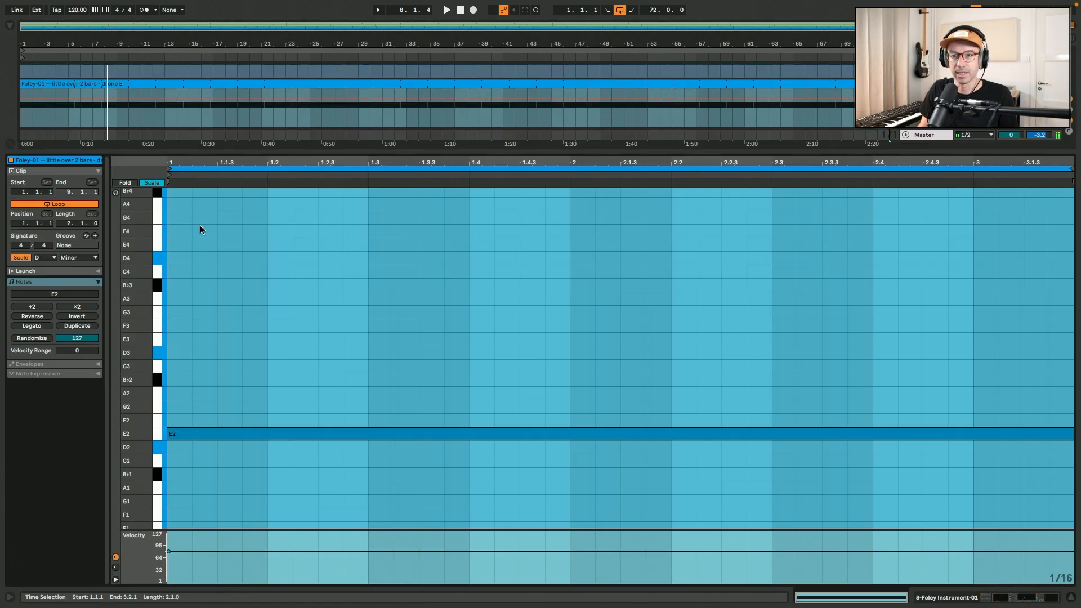
key("shift+Tab")
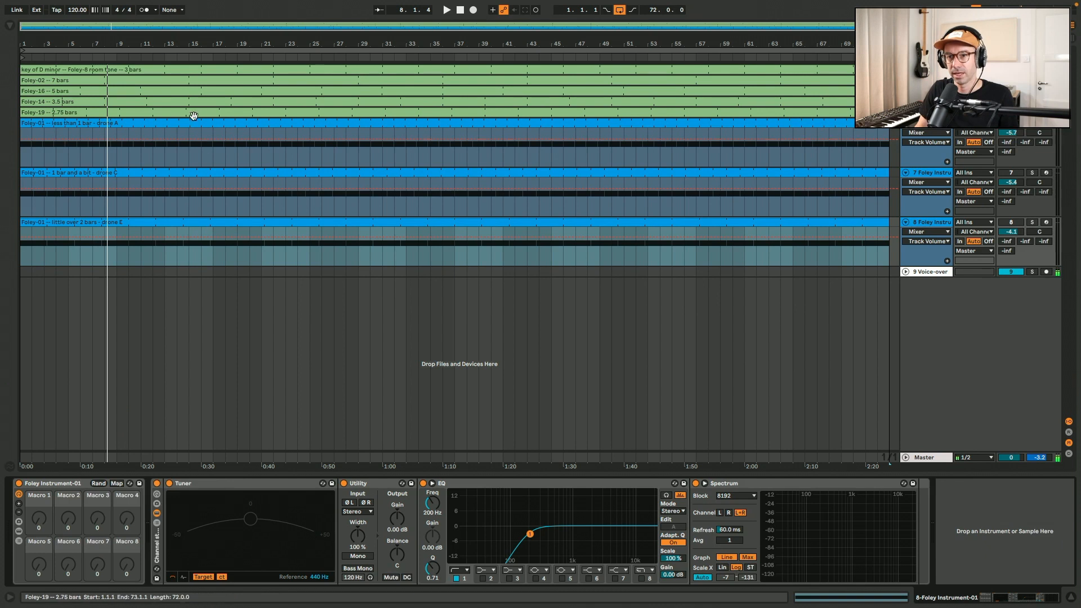
- Play back the drone tracks and examine the devices inside the drone A track's Foley Instrument-01 rack
left_click(936, 123)
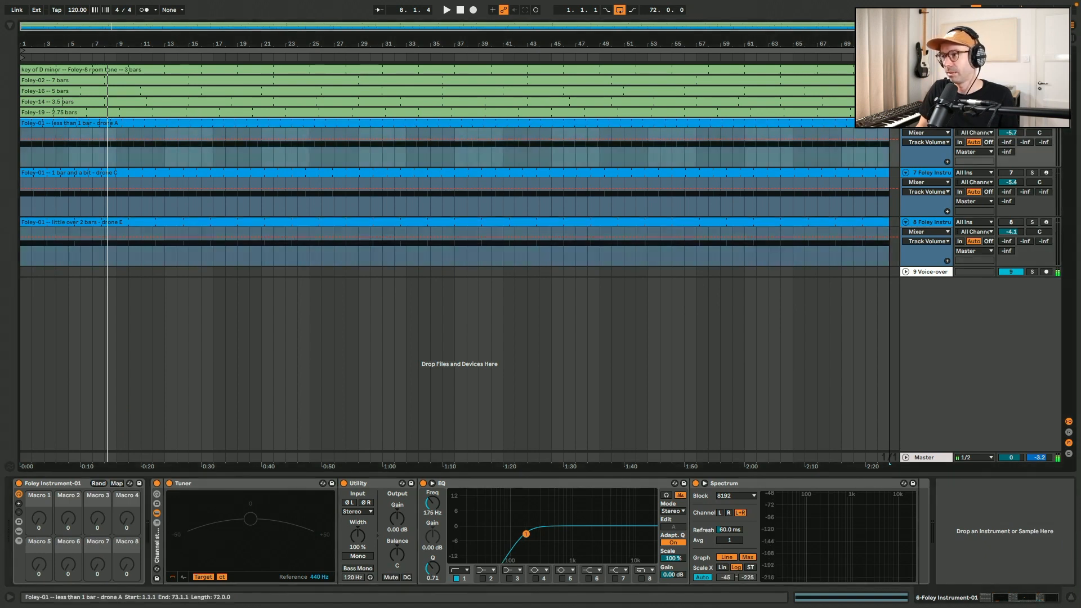
key("space")
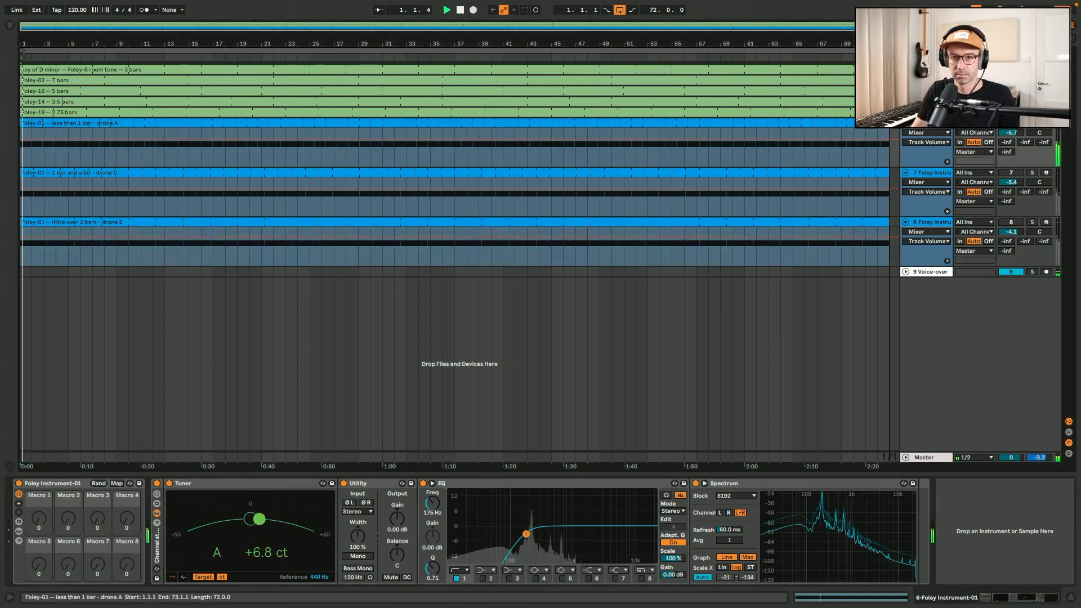
left_click(19, 532)
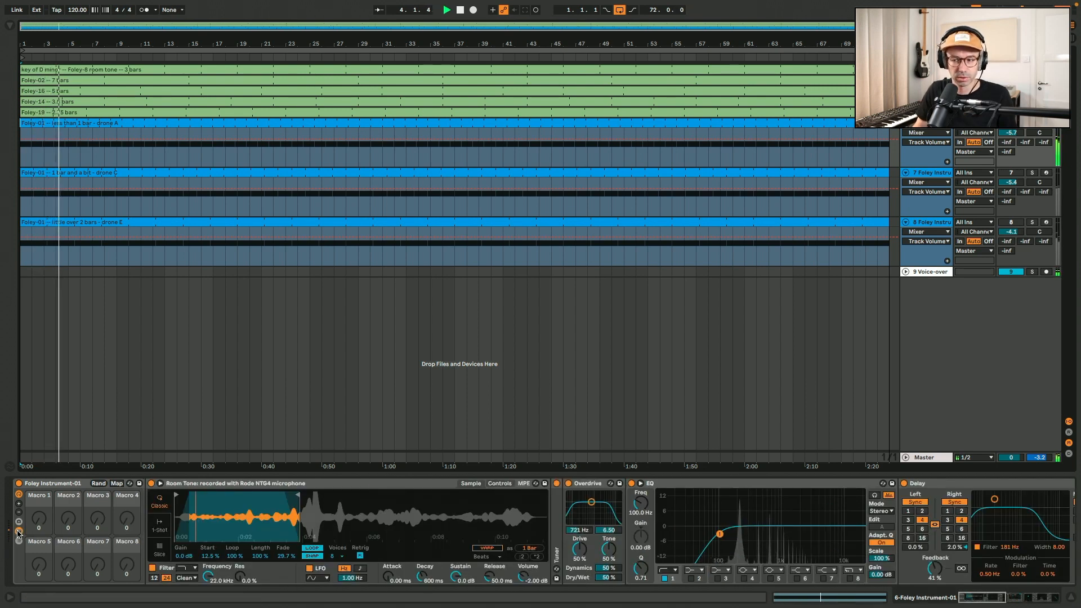
left_click(18, 532)
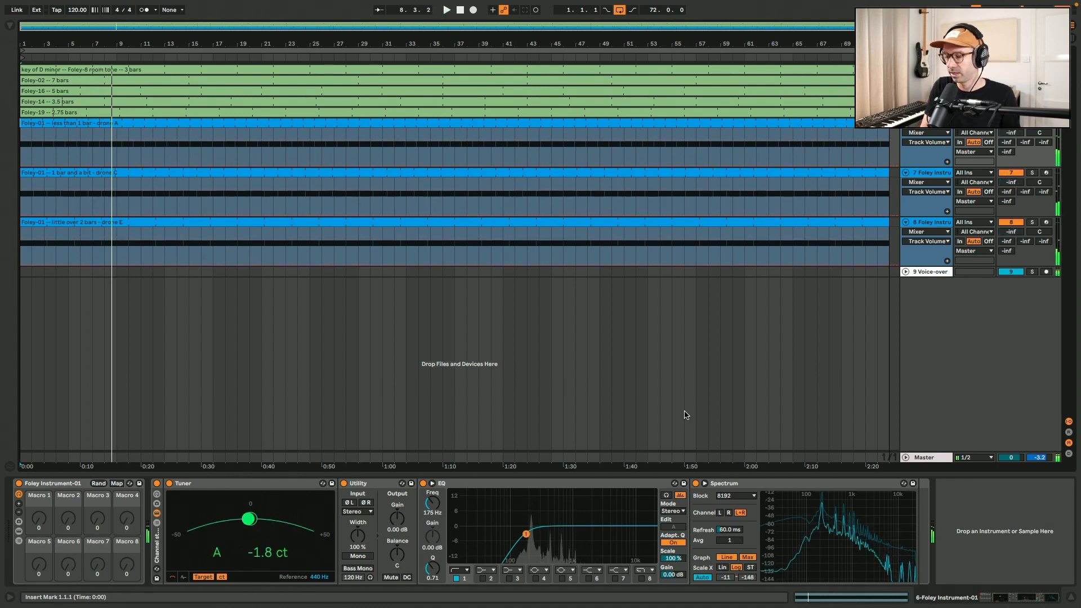
key("space")
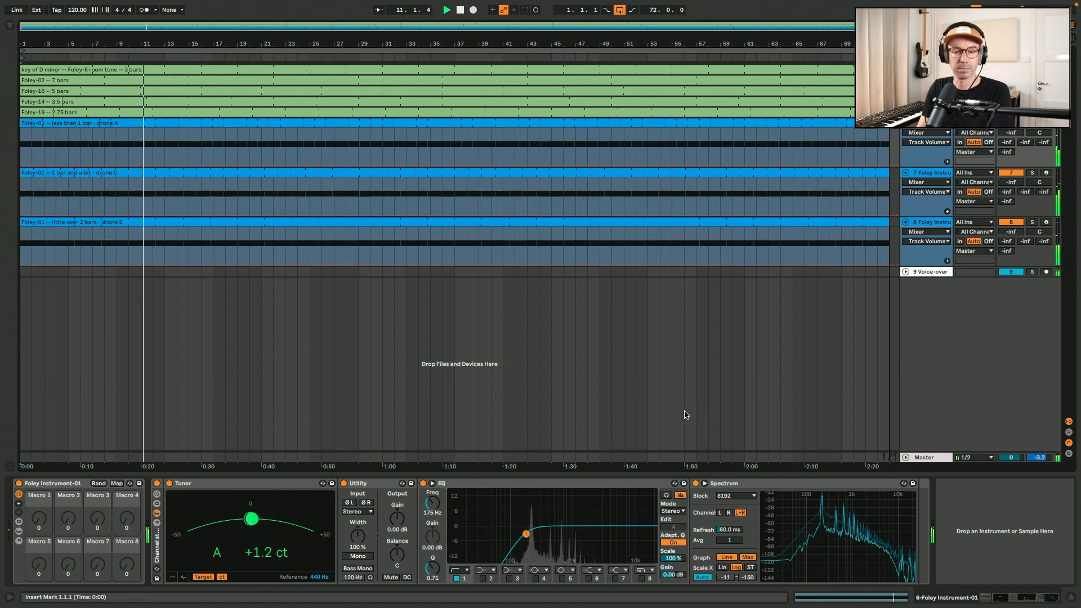
key("space")
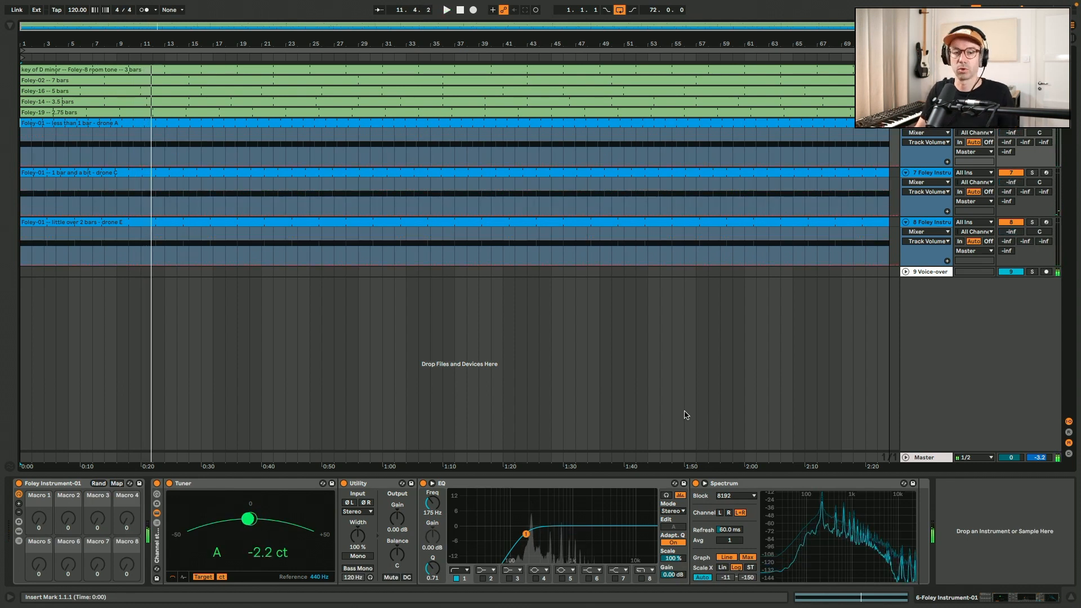
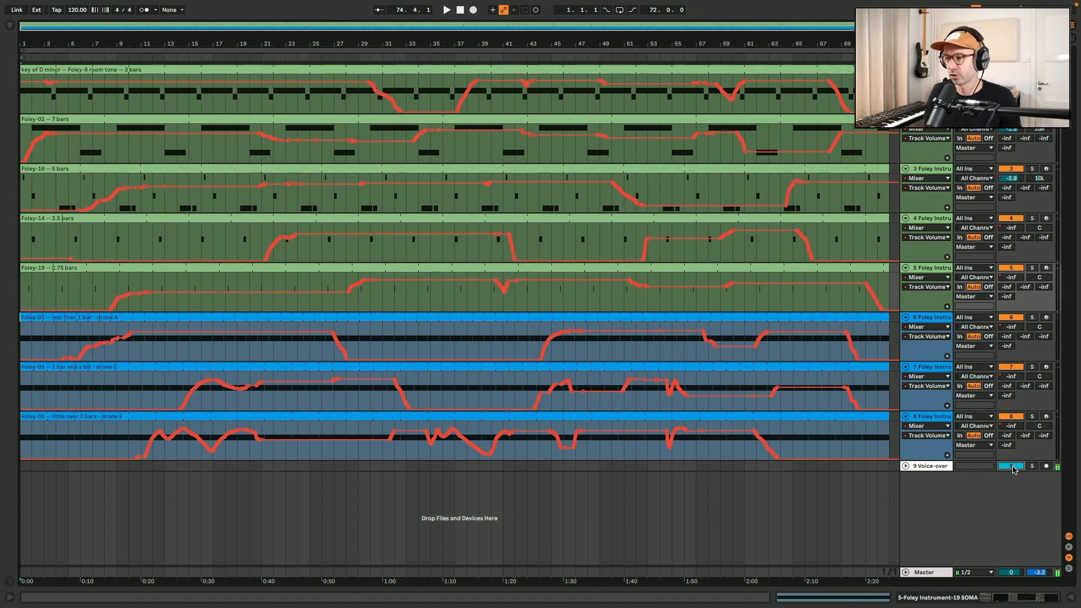
- Select the drone A track, the first of the three blue Foley-01 tracks
left_click(937, 320)
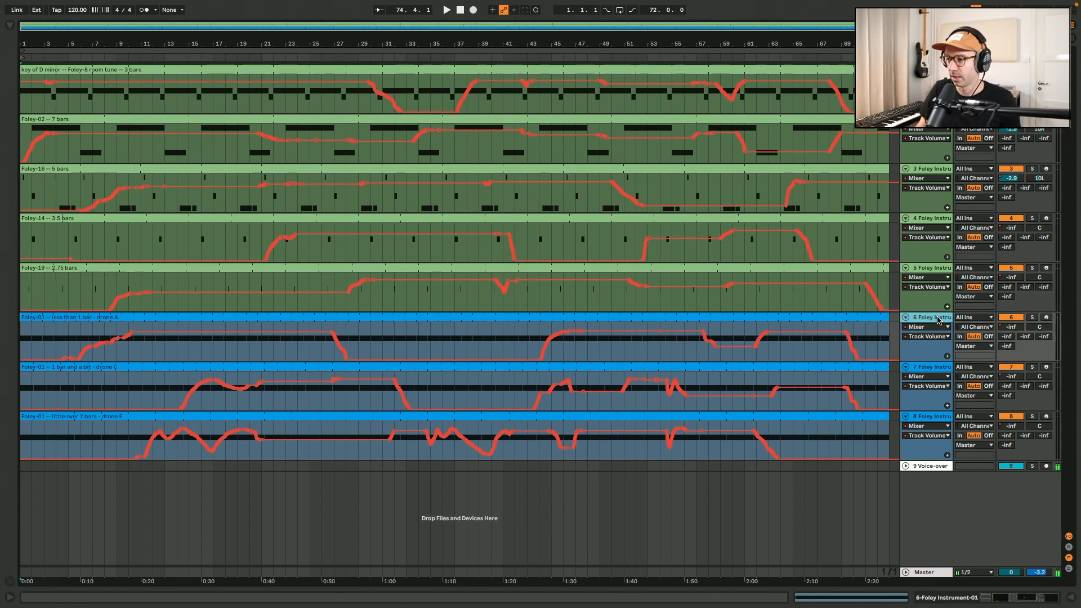